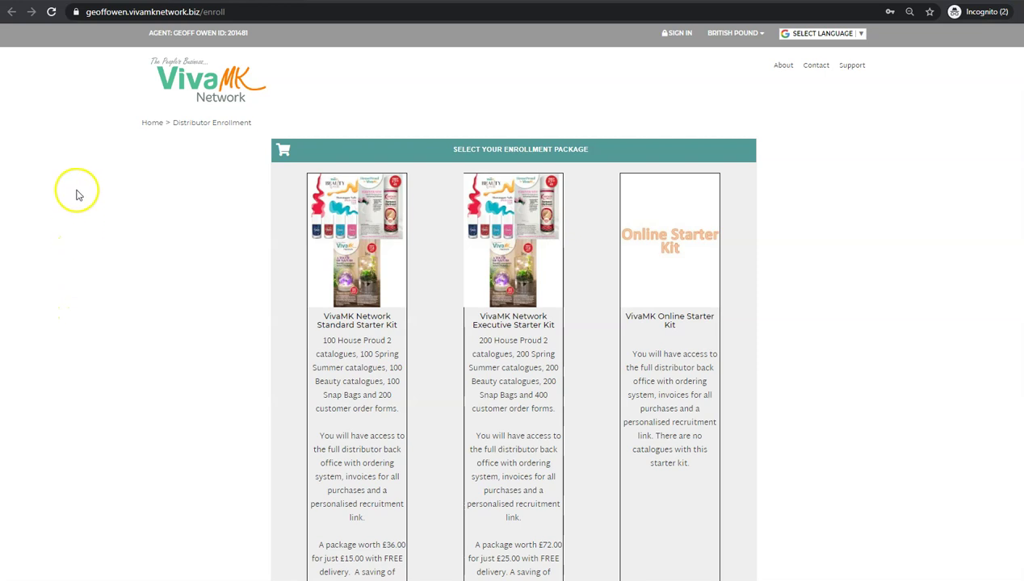
# - Highlight the full page address in the address bar, then clear the selection
pyautogui.click(85, 12)
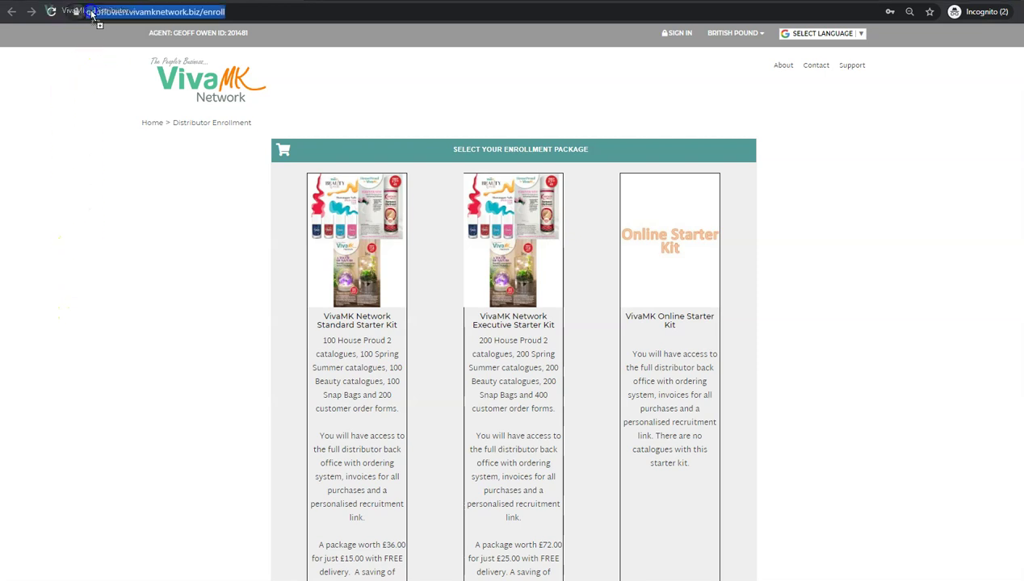
pyautogui.moveTo(85, 12); pyautogui.dragTo(177, 13)
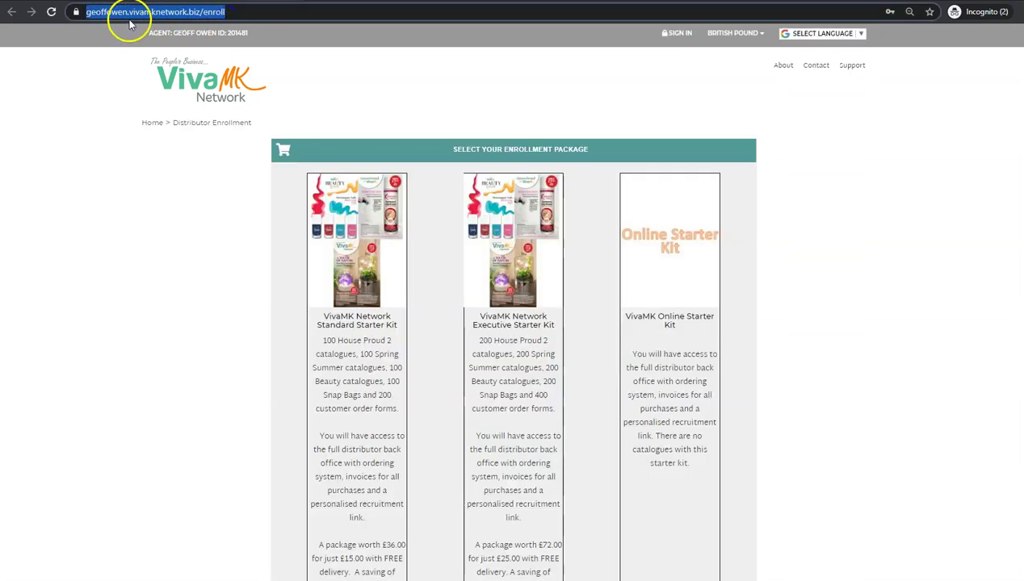
pyautogui.click(114, 18)
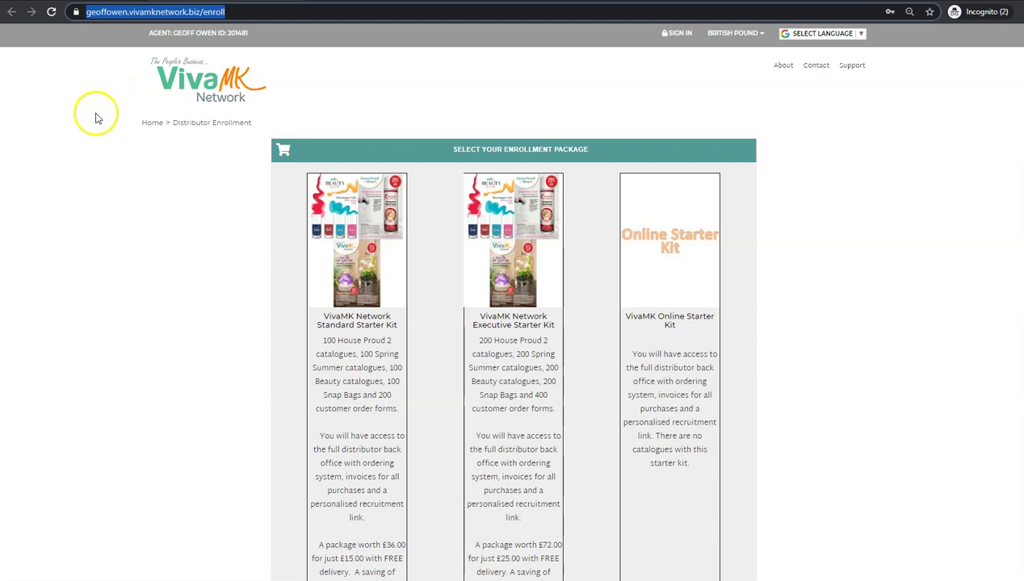
pyautogui.click(99, 127)
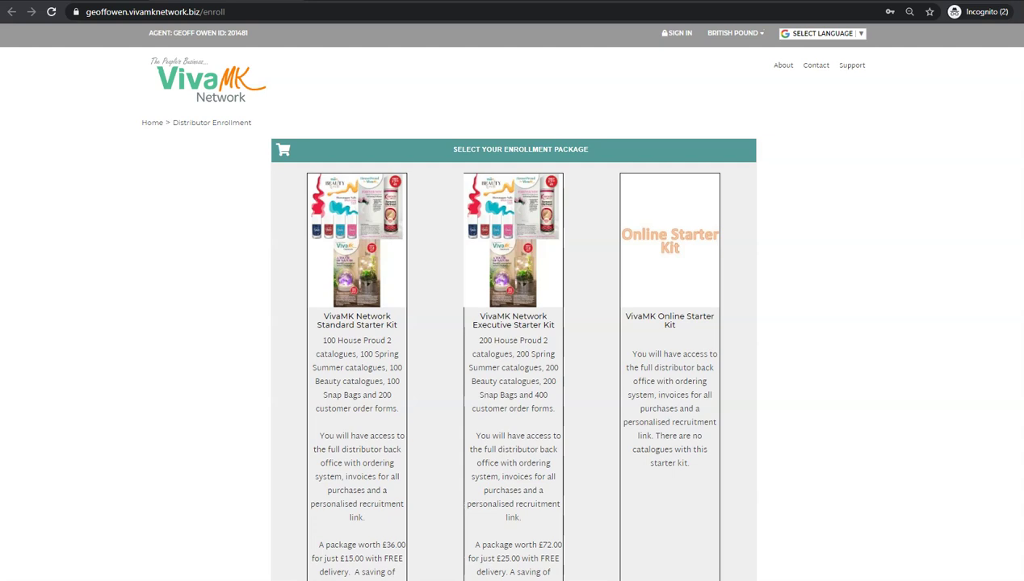
# - Scroll down to the Standard, Executive and Online Starter Kit prices (£15.00, £25.00, £5.00)
pyautogui.scroll(-1, 512, 299)
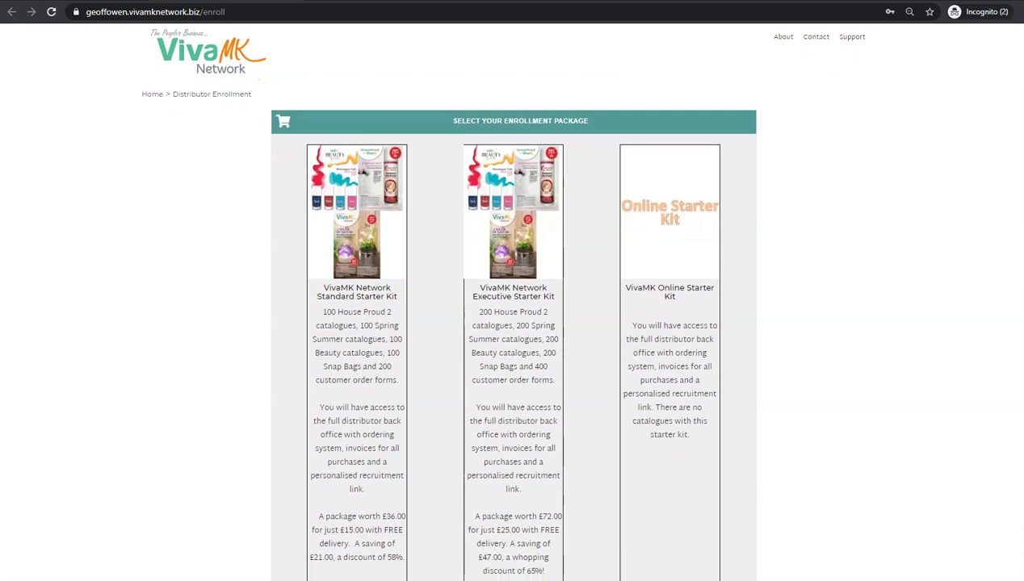
pyautogui.scroll(-1, 512, 298)
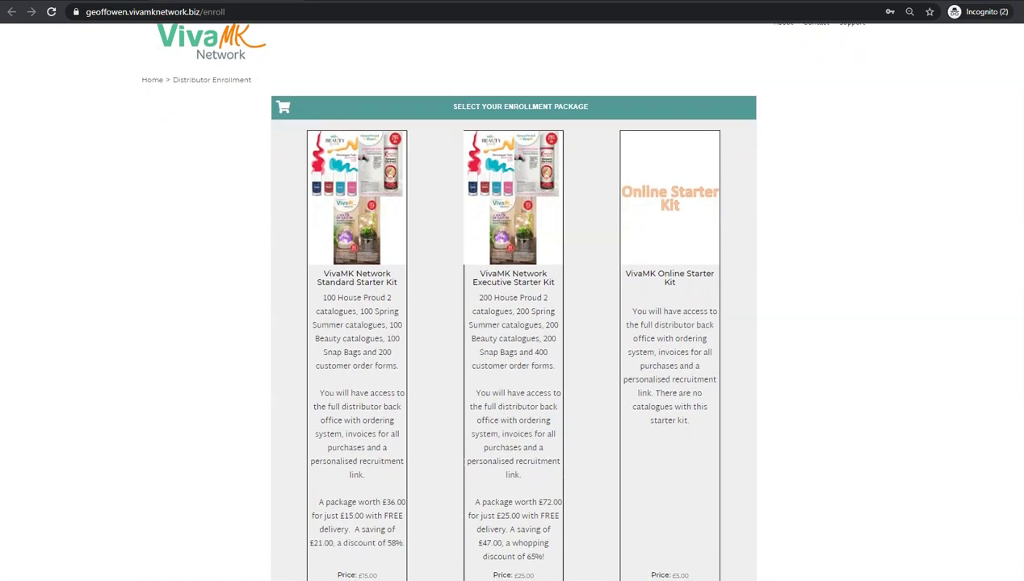
pyautogui.scroll(-1, 512, 298)
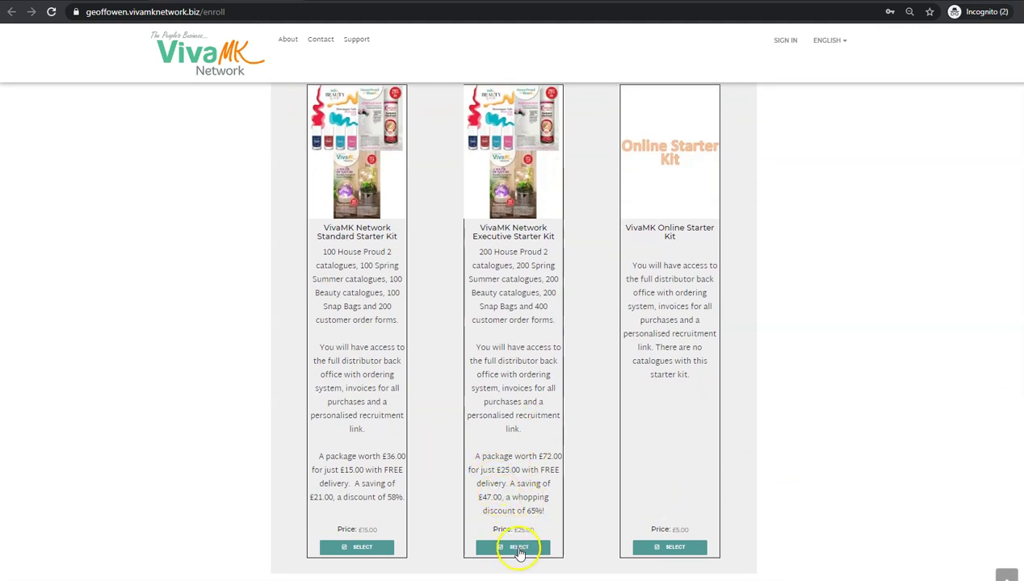
# - Pick the Executive Starter Kit, then view the Secret Question list and close it unchanged
pyautogui.click(518, 549)
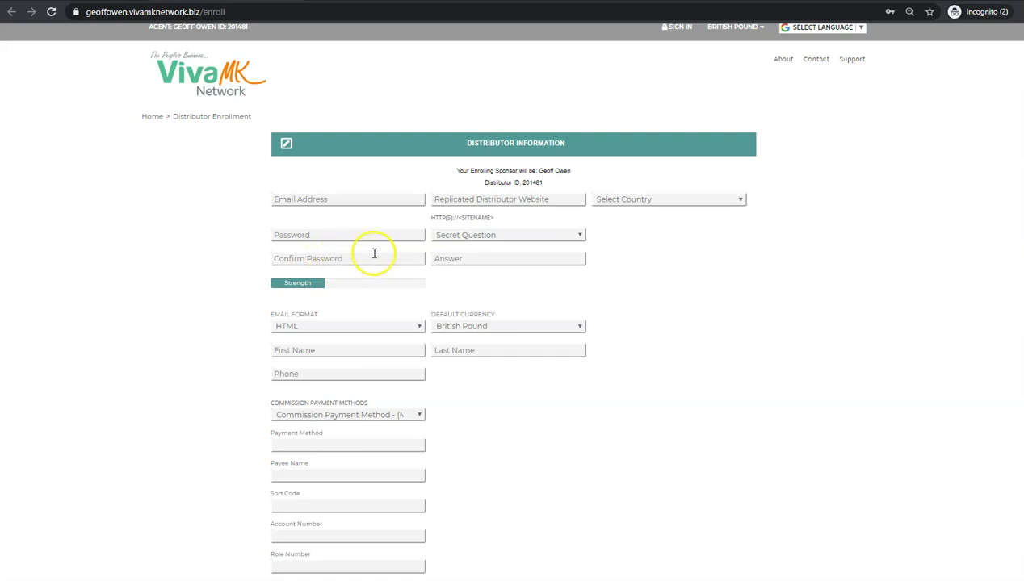
pyautogui.click(581, 236)
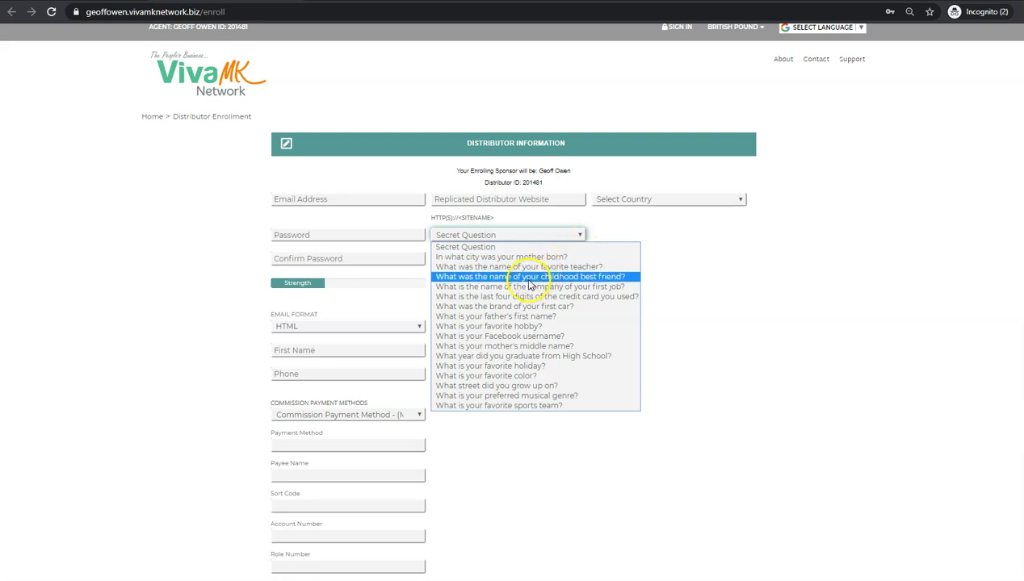
pyautogui.click(685, 241)
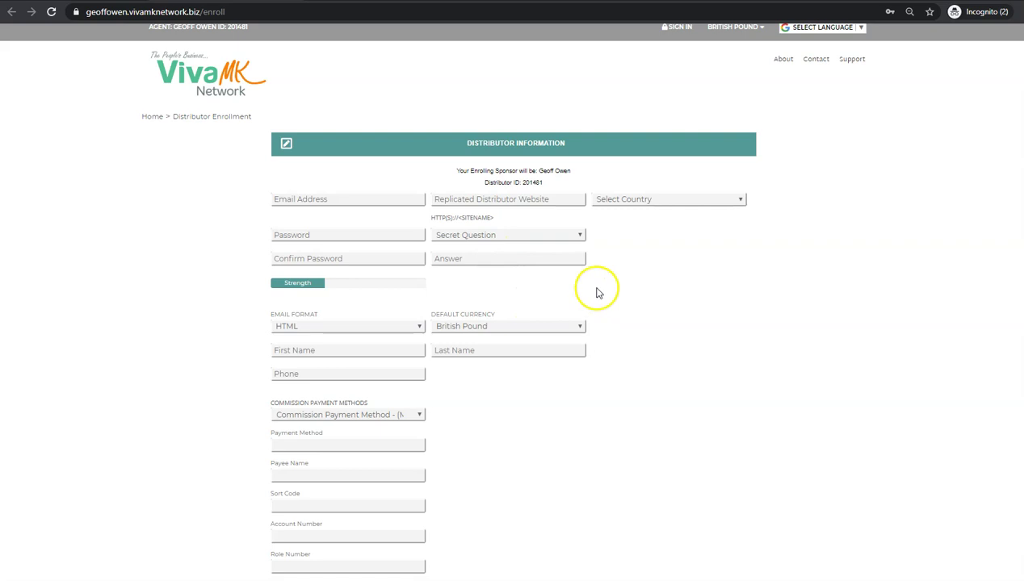
pyautogui.click(739, 199)
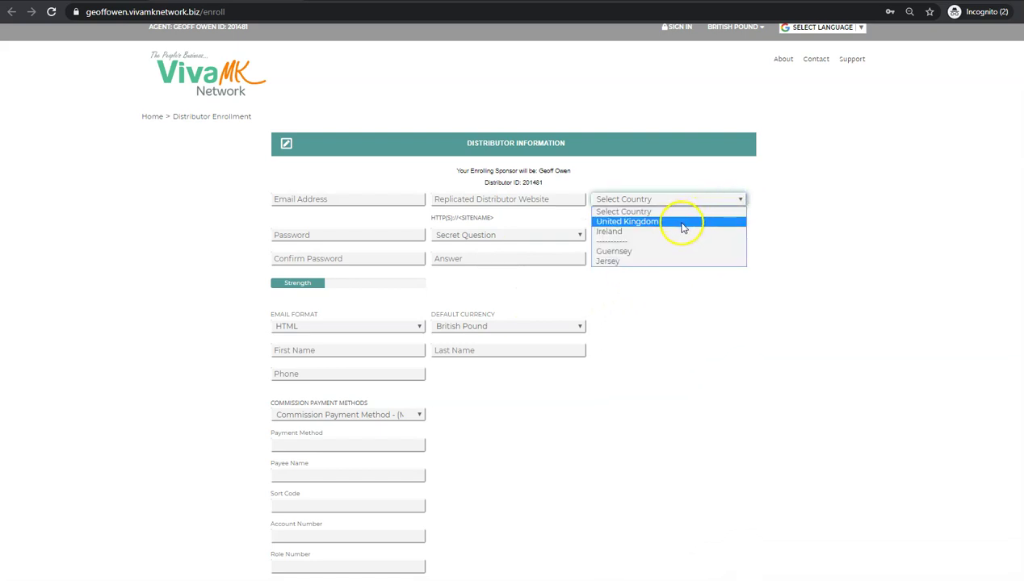
pyautogui.click(690, 310)
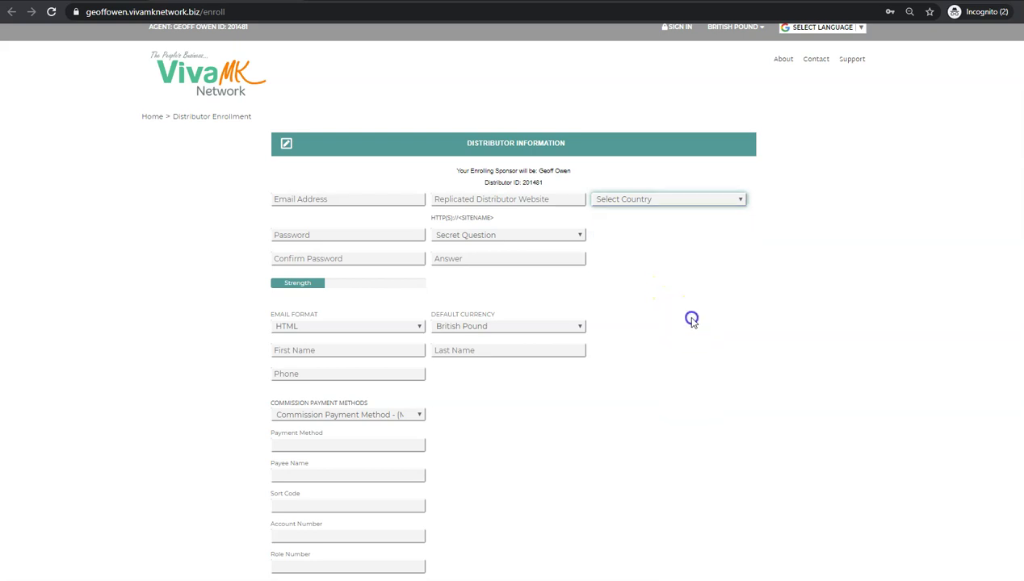
pyautogui.click(562, 198)
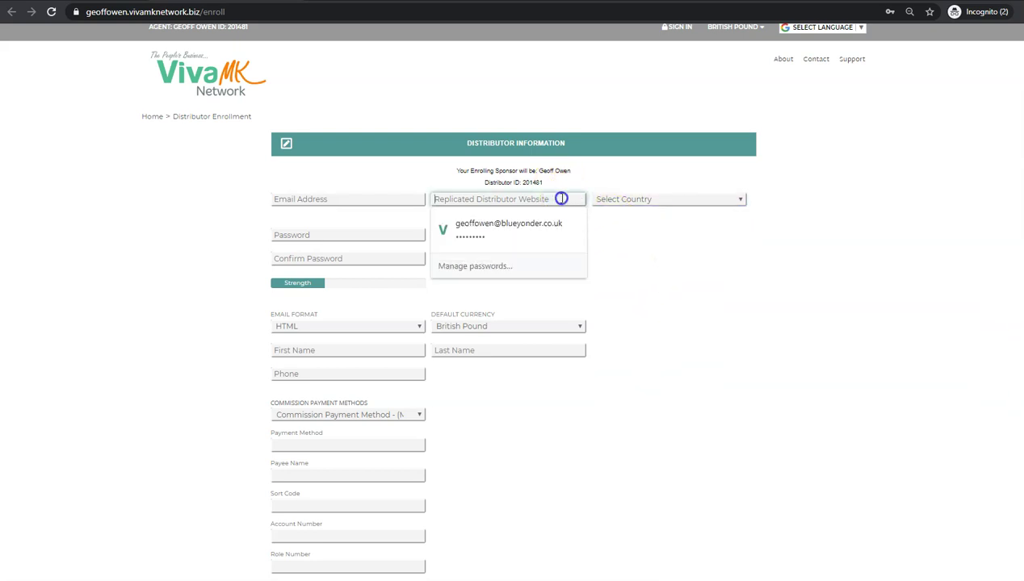
pyautogui.click(655, 237)
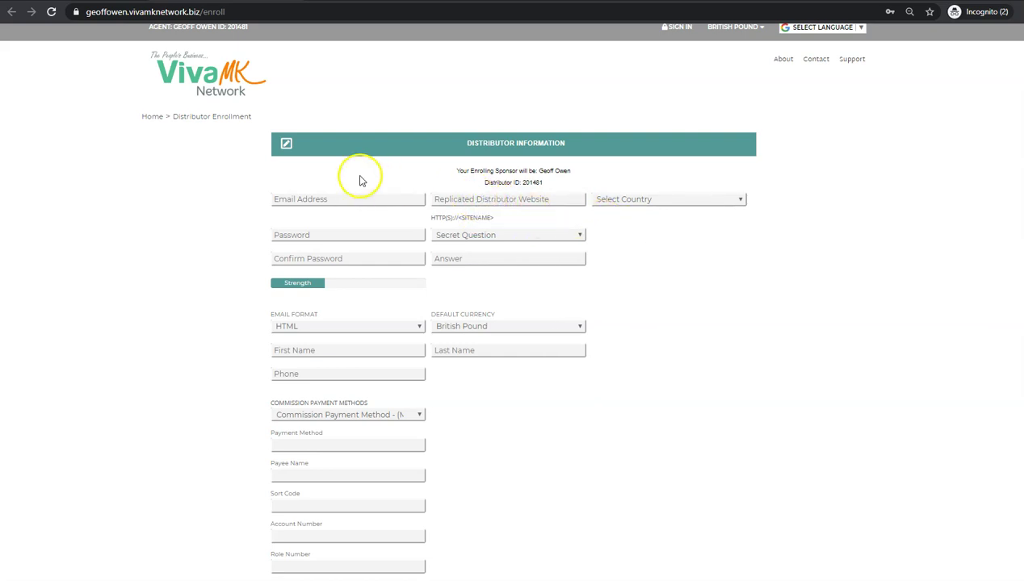
pyautogui.doubleClick(94, 11)
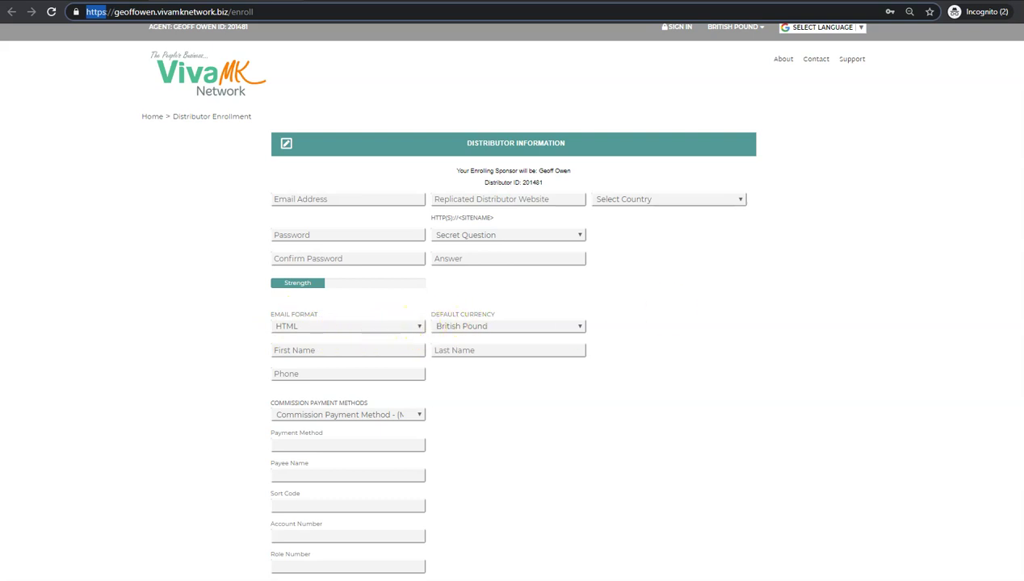
pyautogui.scroll(-3, 512, 323)
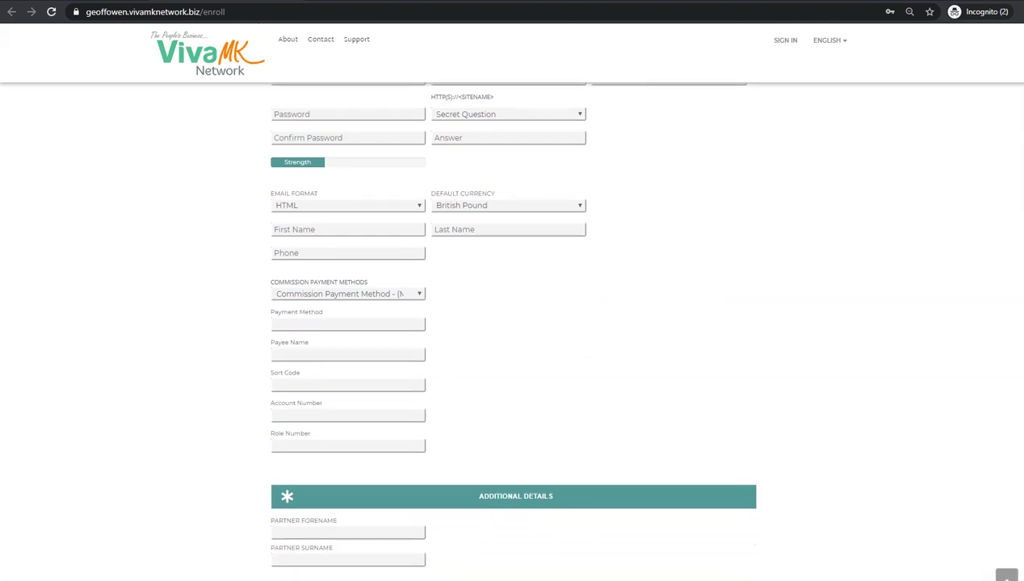
pyautogui.click(581, 206)
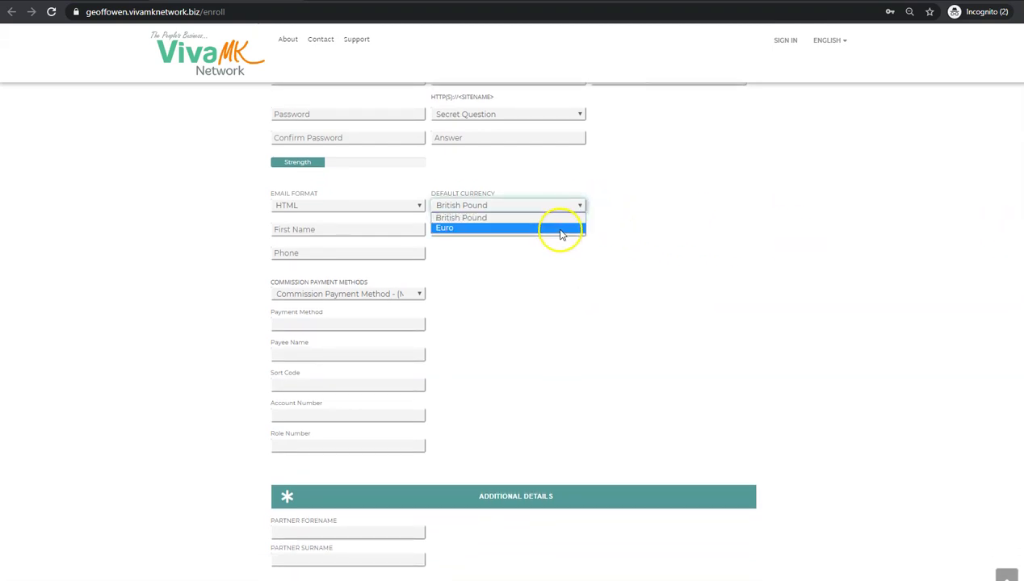
pyautogui.click(608, 211)
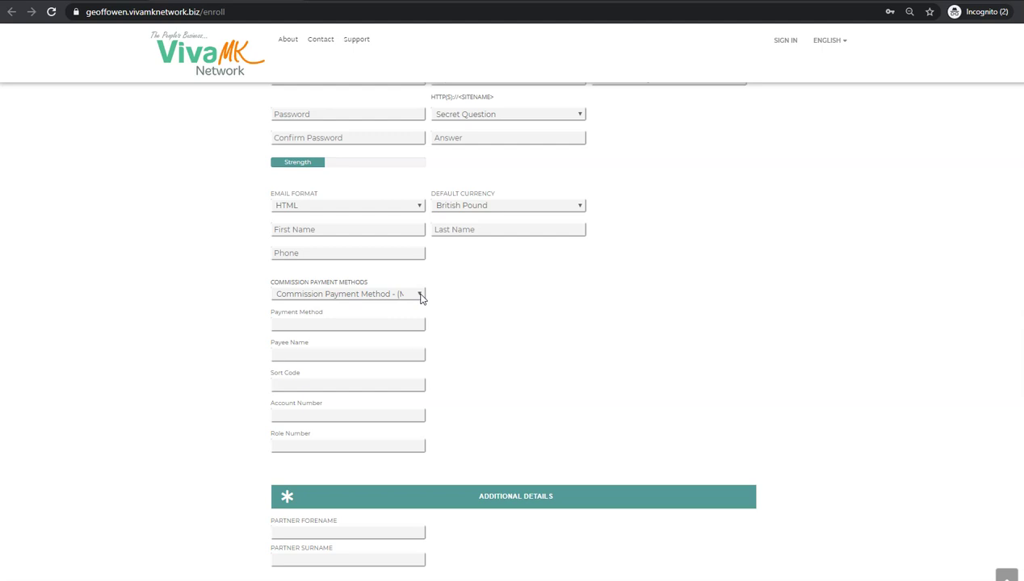
pyautogui.click(420, 295)
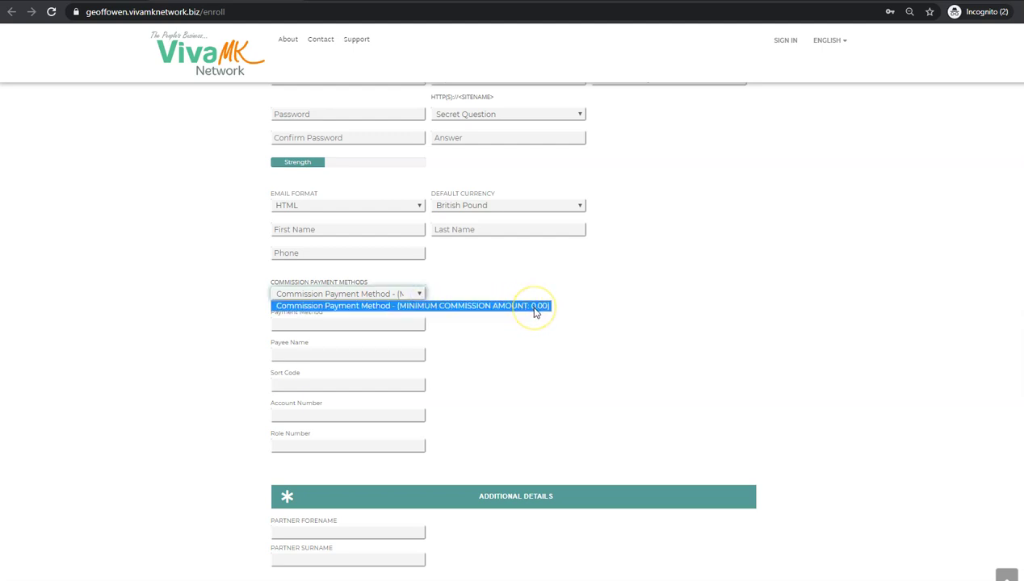
pyautogui.click(468, 280)
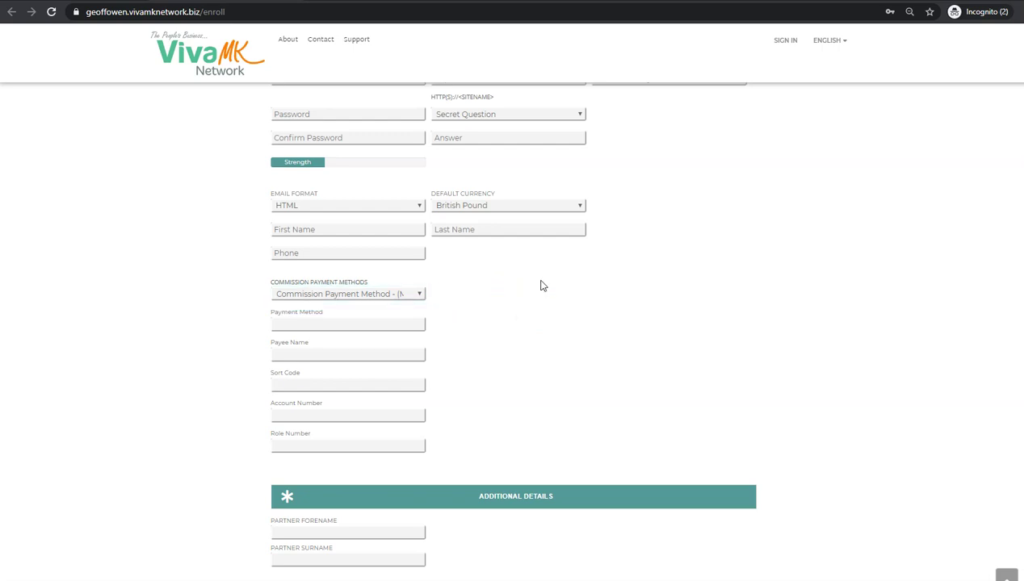
# - Tick 'I confirm that I am 18 years of age or older'
pyautogui.scroll(-1, 509, 323)
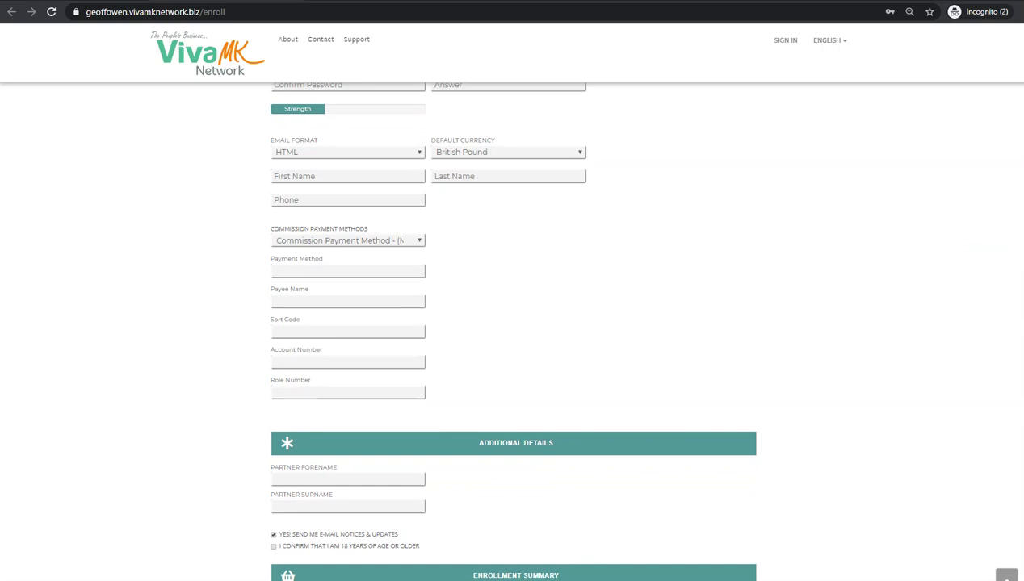
pyautogui.scroll(-1, 508, 323)
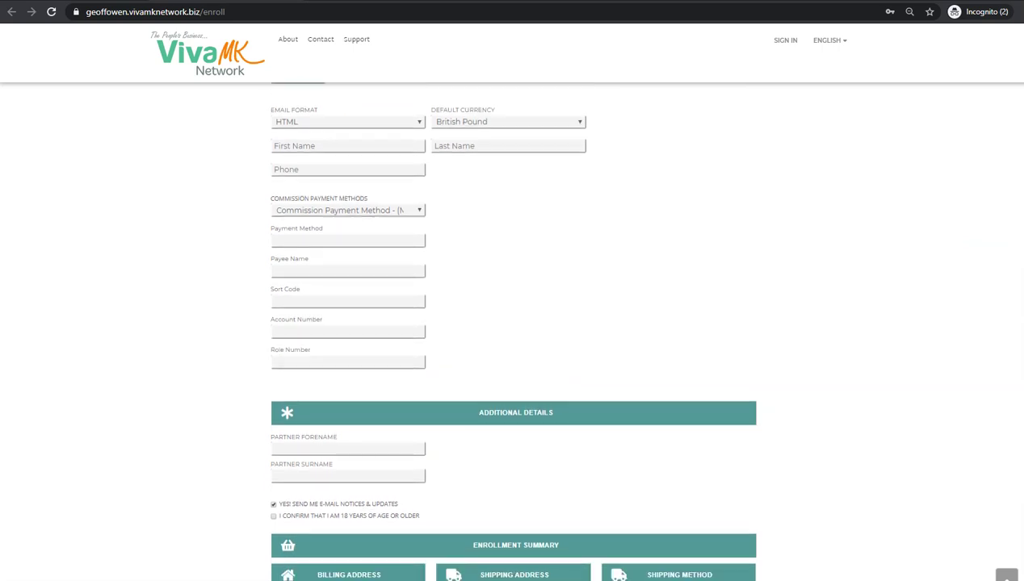
pyautogui.scroll(-1, 509, 323)
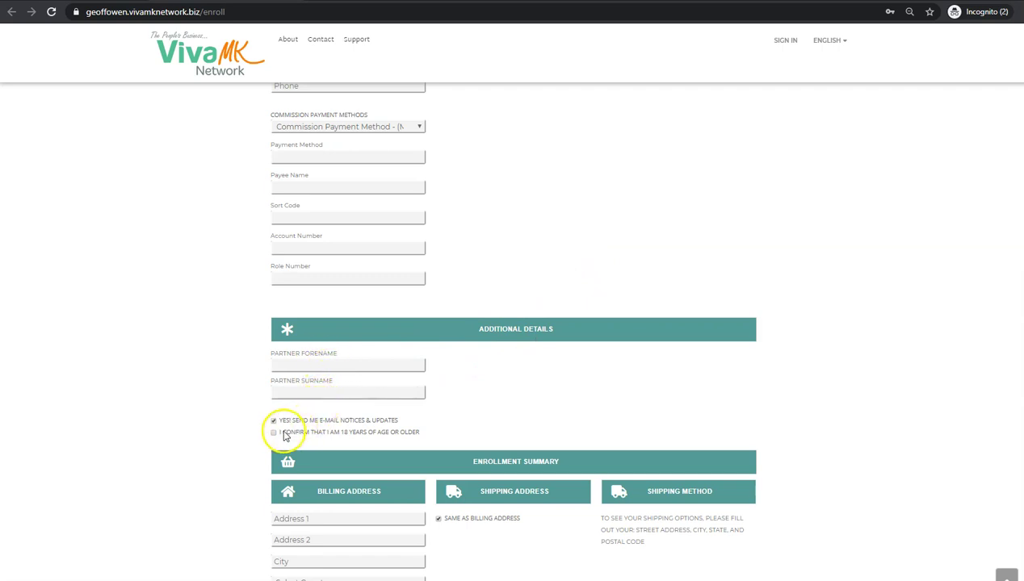
pyautogui.click(275, 434)
# - Untick and retick 'Same as billing address' so shipping matches billing
pyautogui.scroll(-4, 1005, 307)
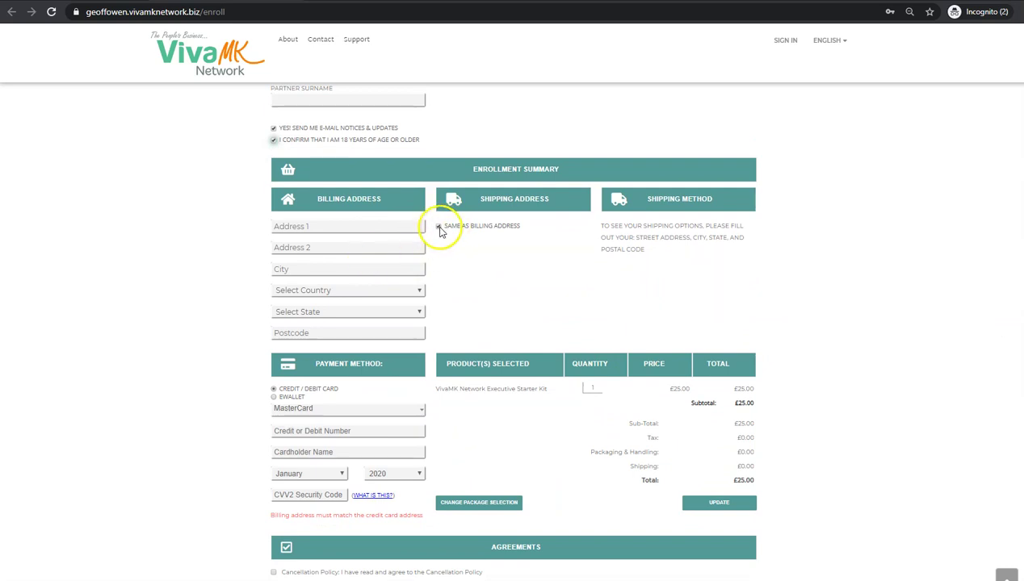
pyautogui.click(438, 227)
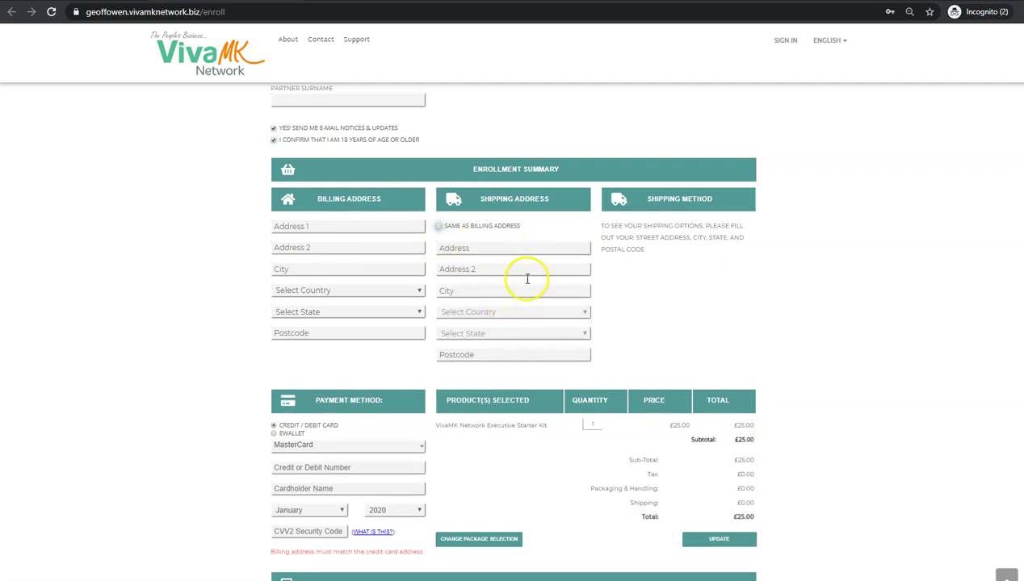
pyautogui.click(437, 227)
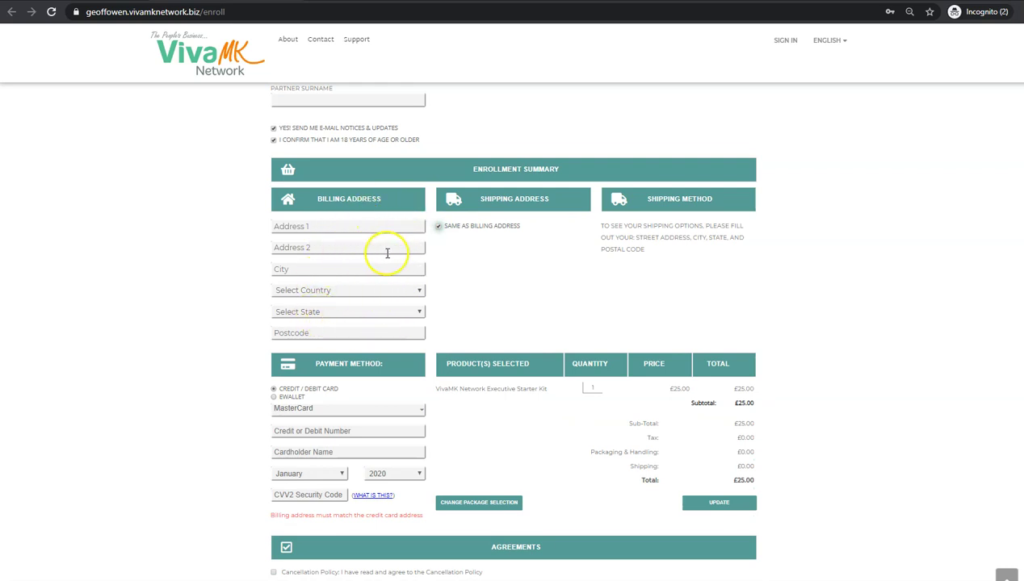
# - Accept the Cancellation, Refund, Terms & Conditions and Policies & Procedures agreements and enter the CAPTCHA code
pyautogui.scroll(-2, 342, 316)
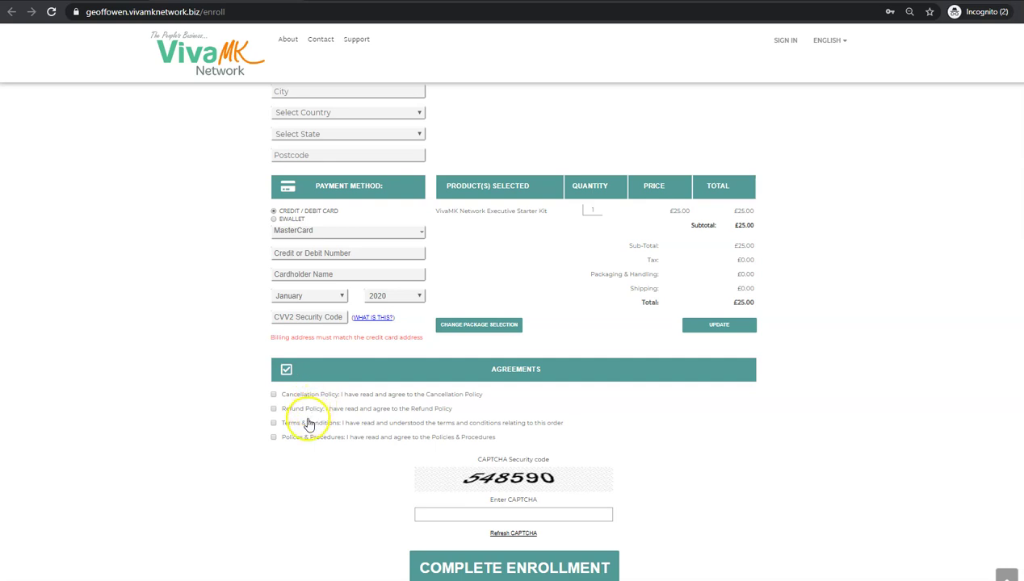
pyautogui.click(273, 394)
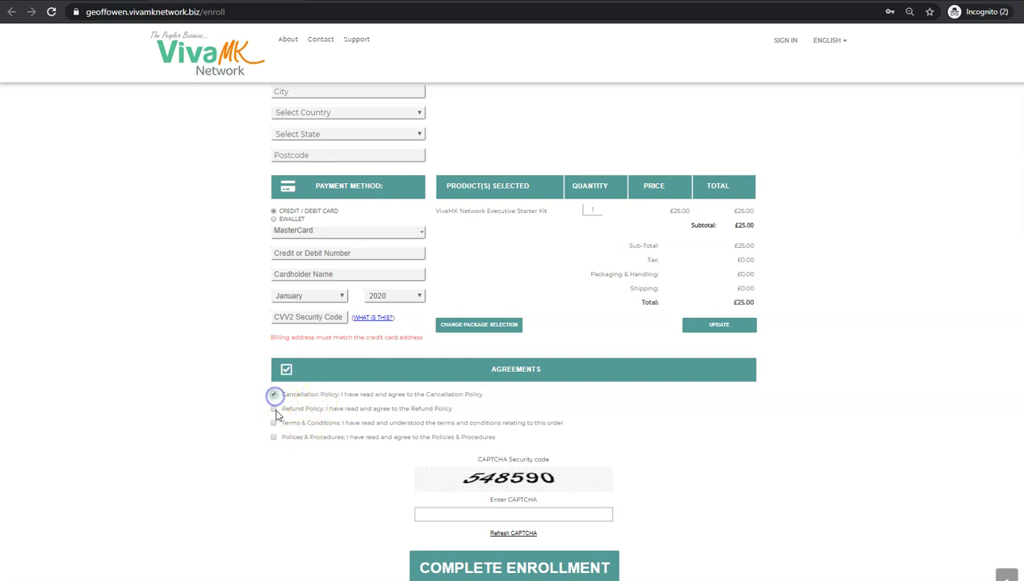
pyautogui.click(273, 409)
pyautogui.click(273, 423)
pyautogui.click(274, 437)
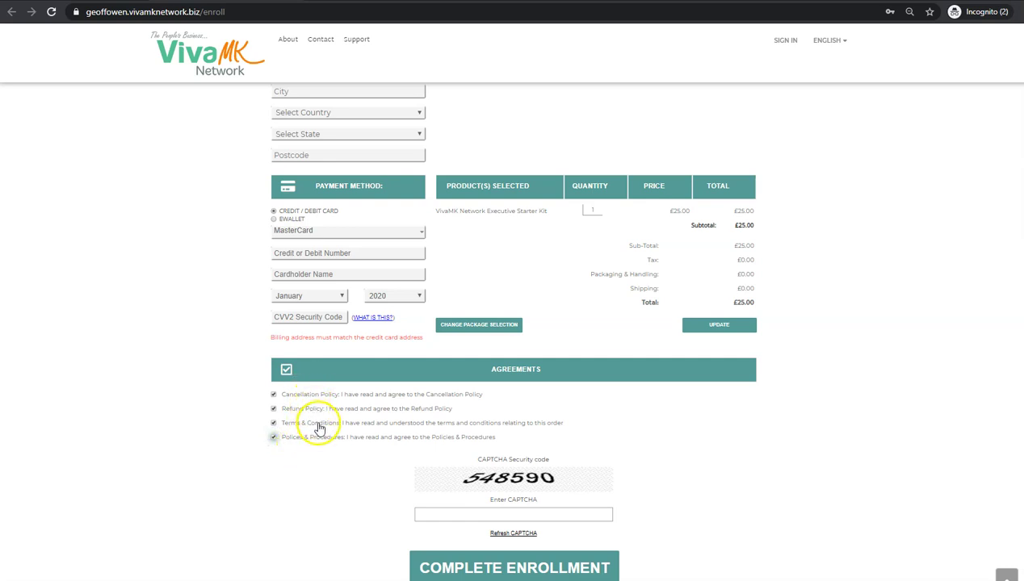
pyautogui.click(475, 514)
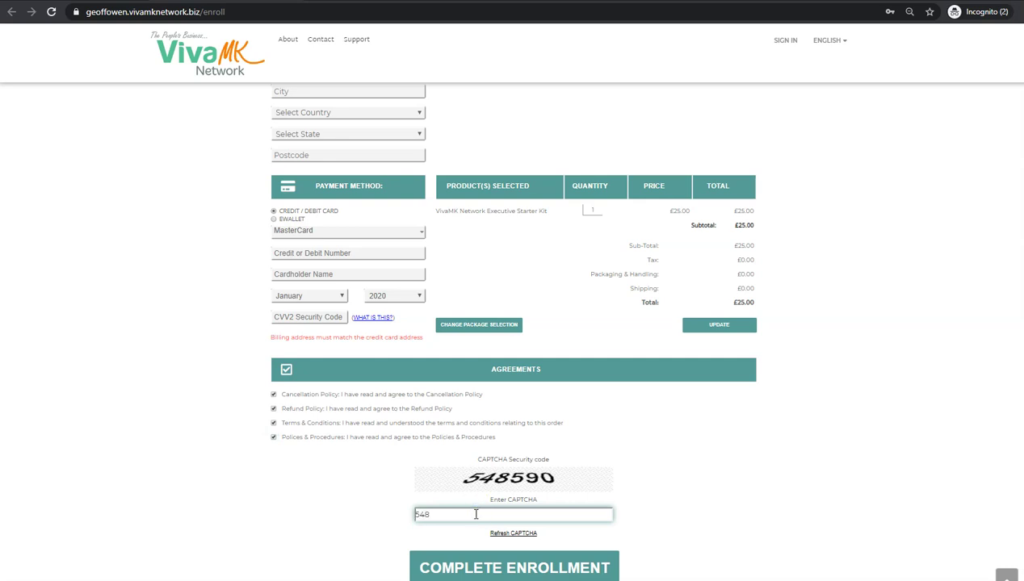
pyautogui.write('548590')
# - Jump back to the Distributor Information section at the top of the form
pyautogui.click(1006, 574)
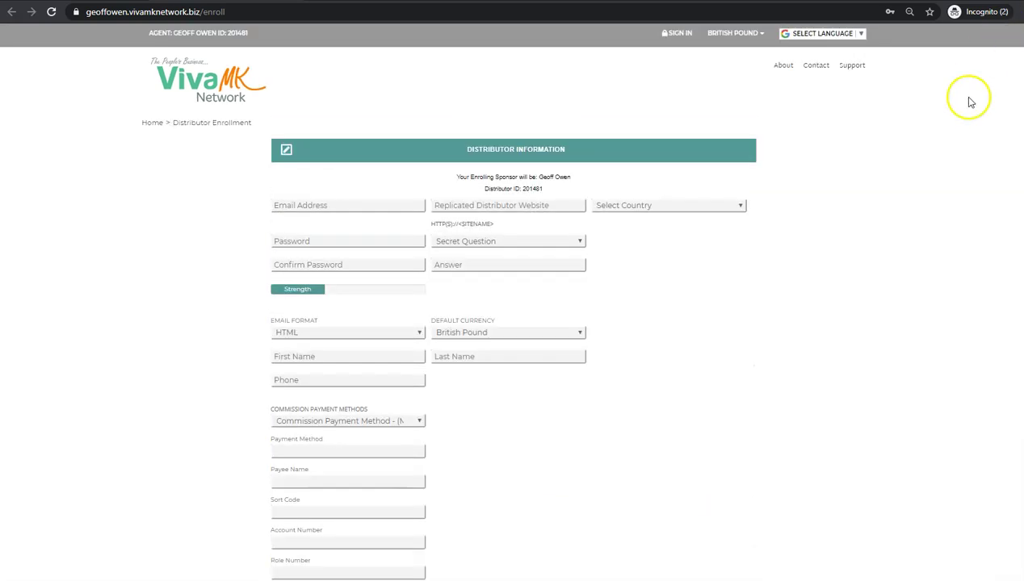